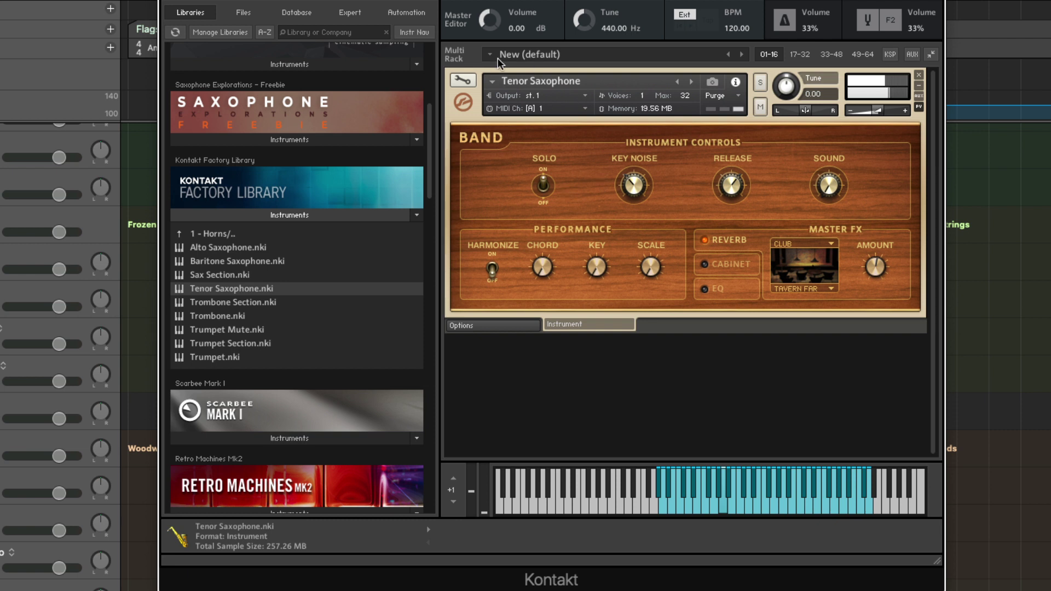
- Open the Tenor Saxophone instrument for editing and enable Edit All Groups in the Group Editor
click(462, 81)
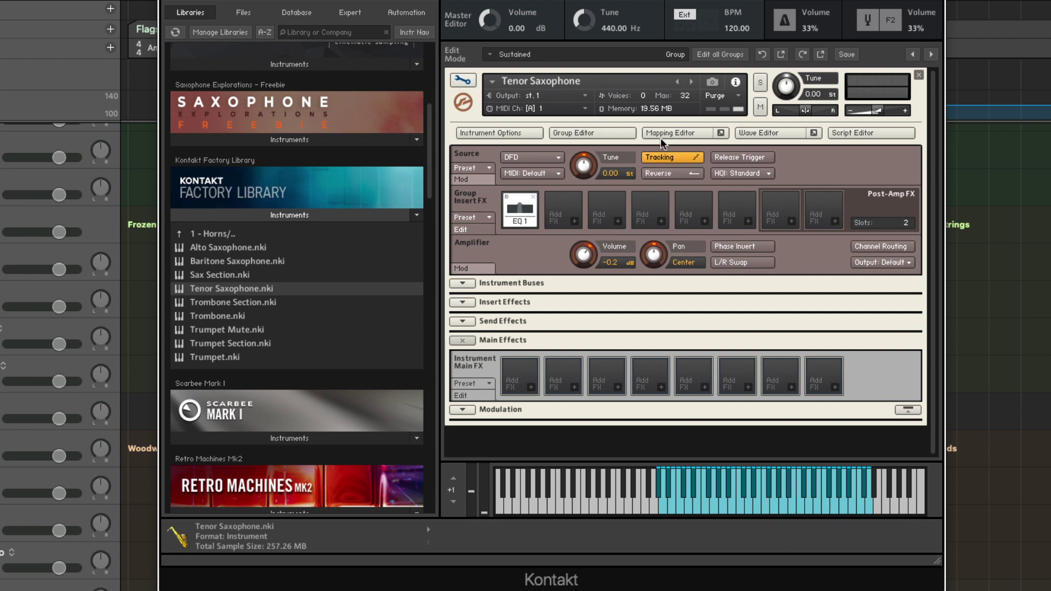
click(594, 133)
click(544, 156)
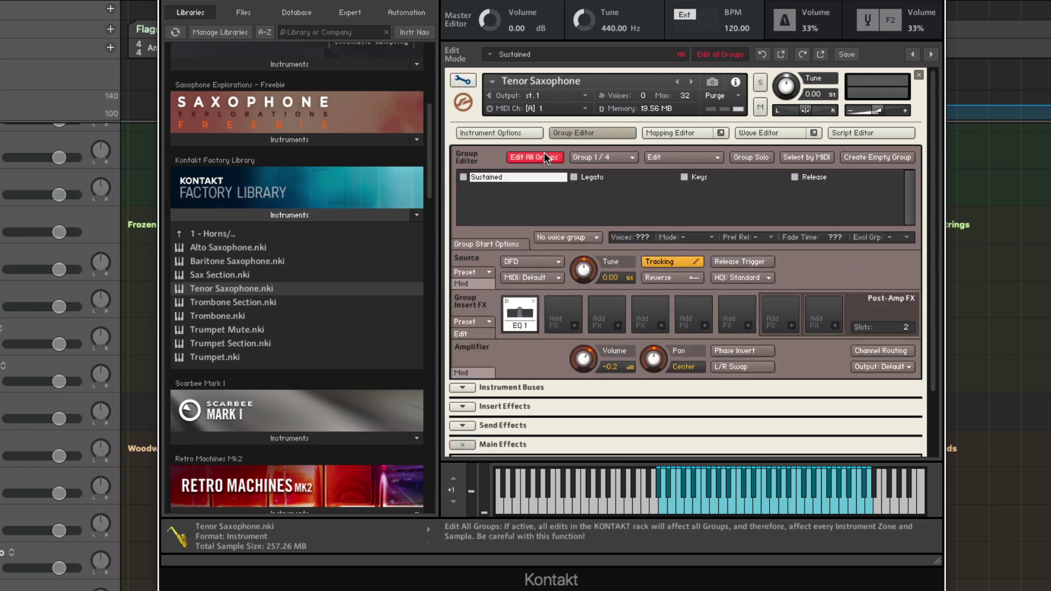
- Open the Mapping Editor and show the zones of all groups by turning off Selected Groups Only
click(690, 132)
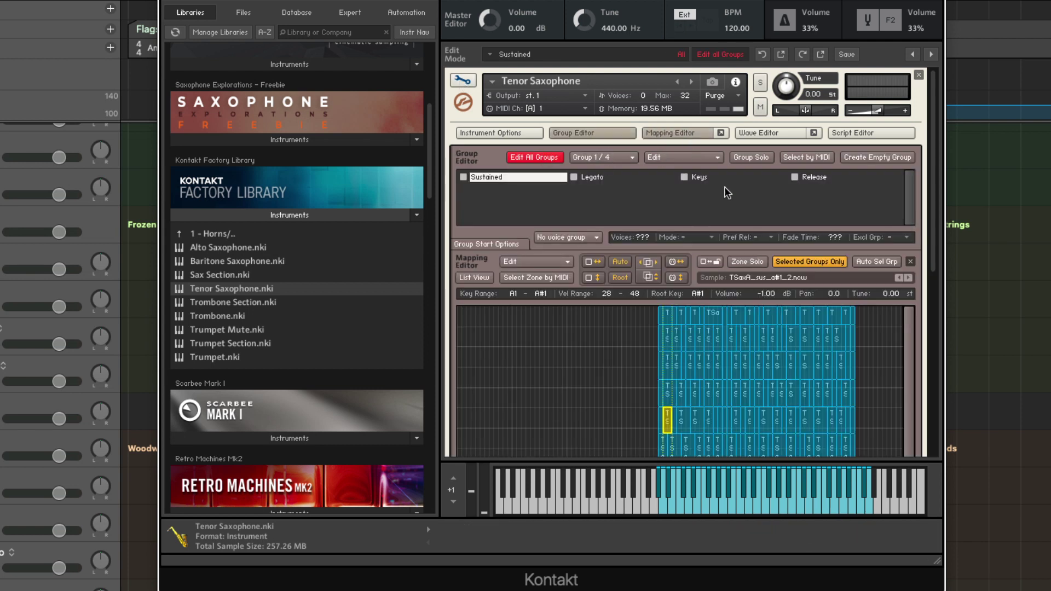
scroll(822, 161, down, 1)
scroll(821, 159, down, 5)
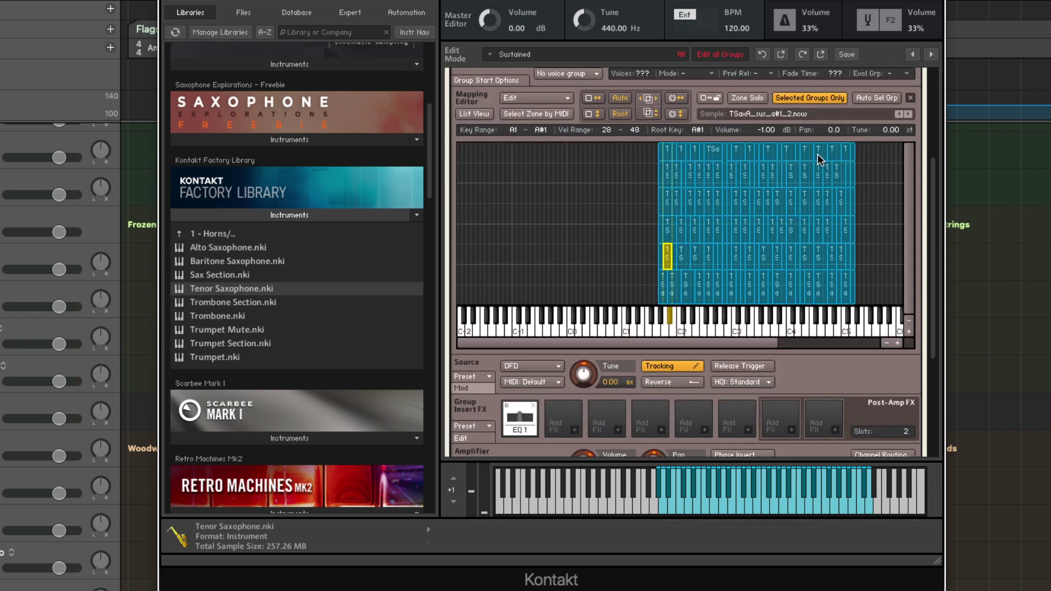
drag(639, 149, 862, 298)
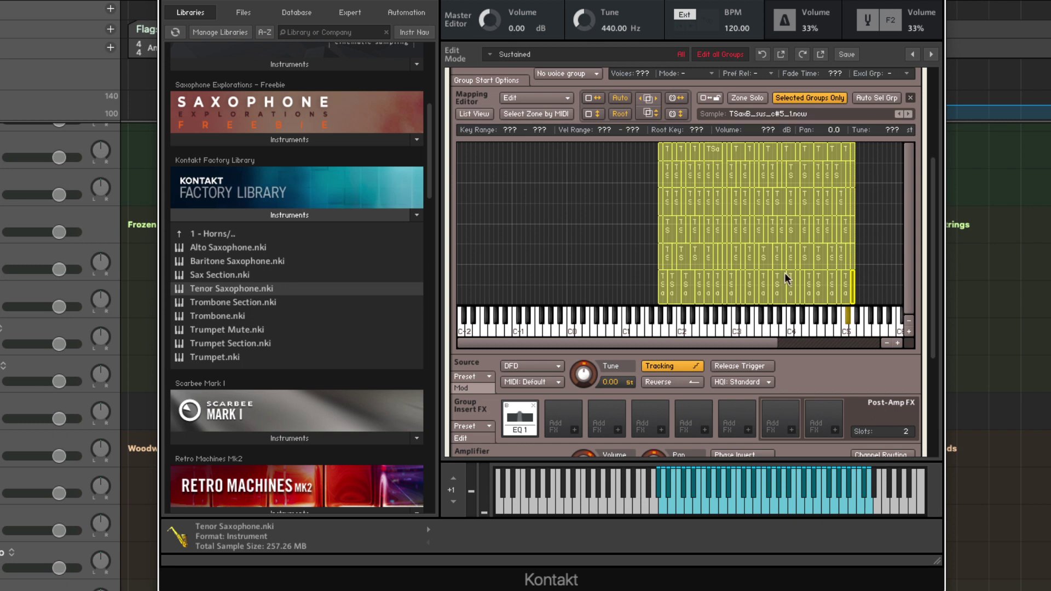
click(794, 96)
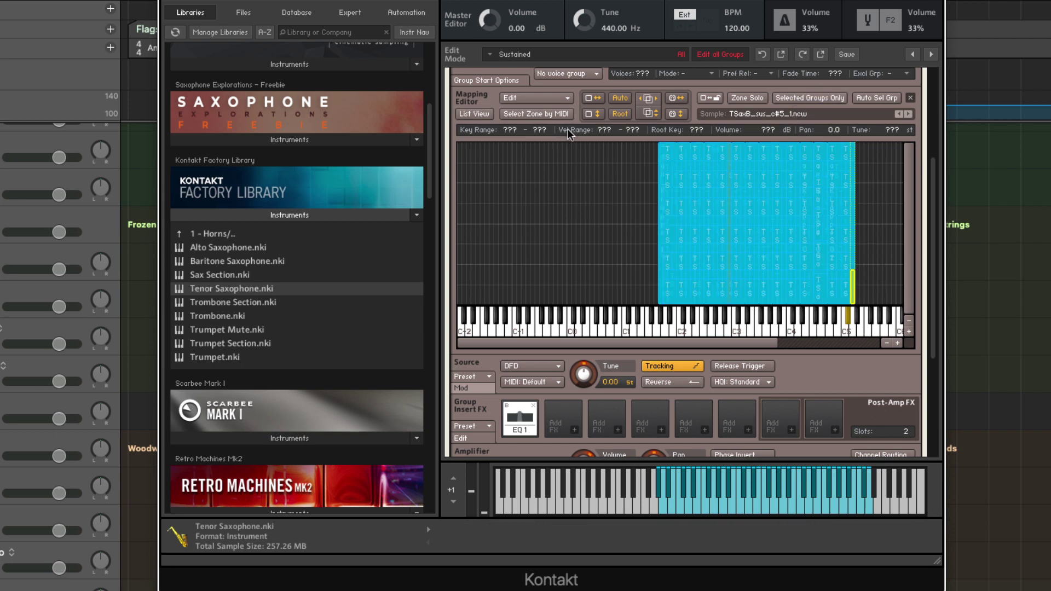
- Select all the mapped zones and move their root keys up about two octaves, into the C7 octave
drag(629, 154, 879, 300)
drag(691, 344, 809, 343)
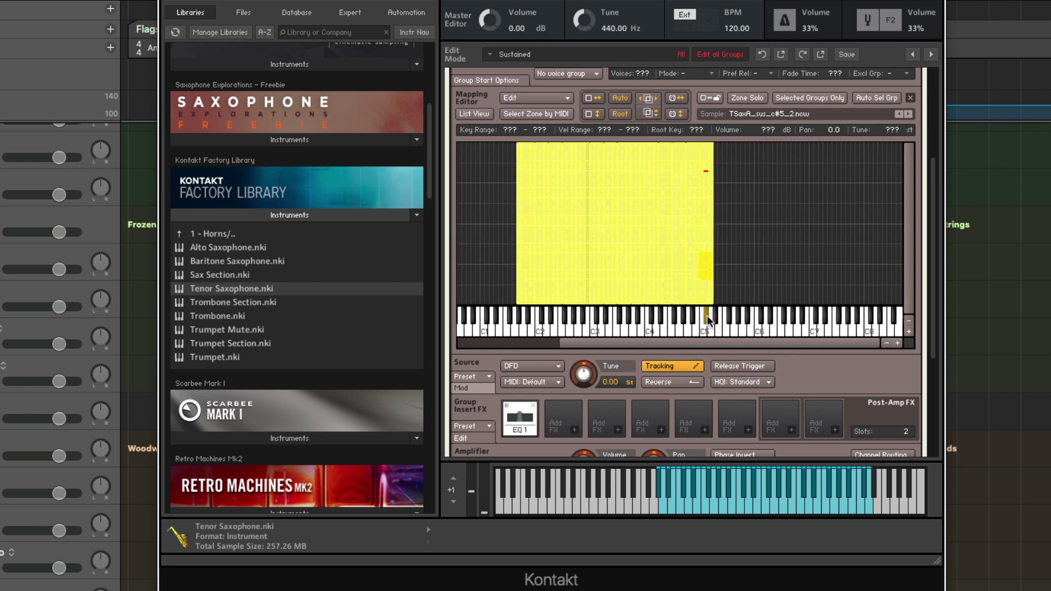
drag(707, 316, 809, 318)
- Show the Amplifier's modulation list and delete the Velocity modulator that controls volume
scroll(734, 285, down, 5)
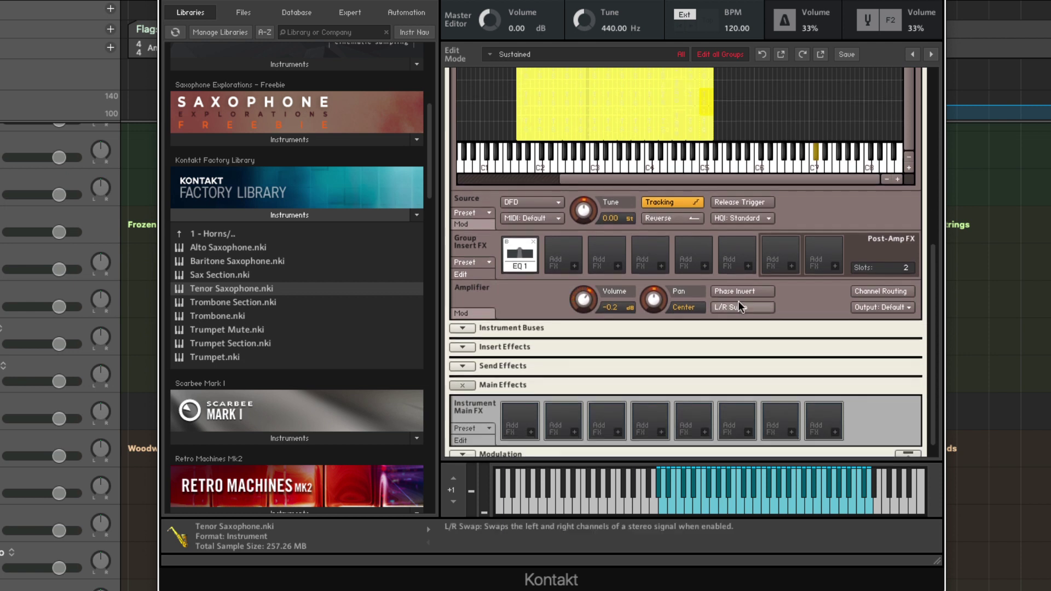
scroll(738, 300, down, 1)
click(474, 299)
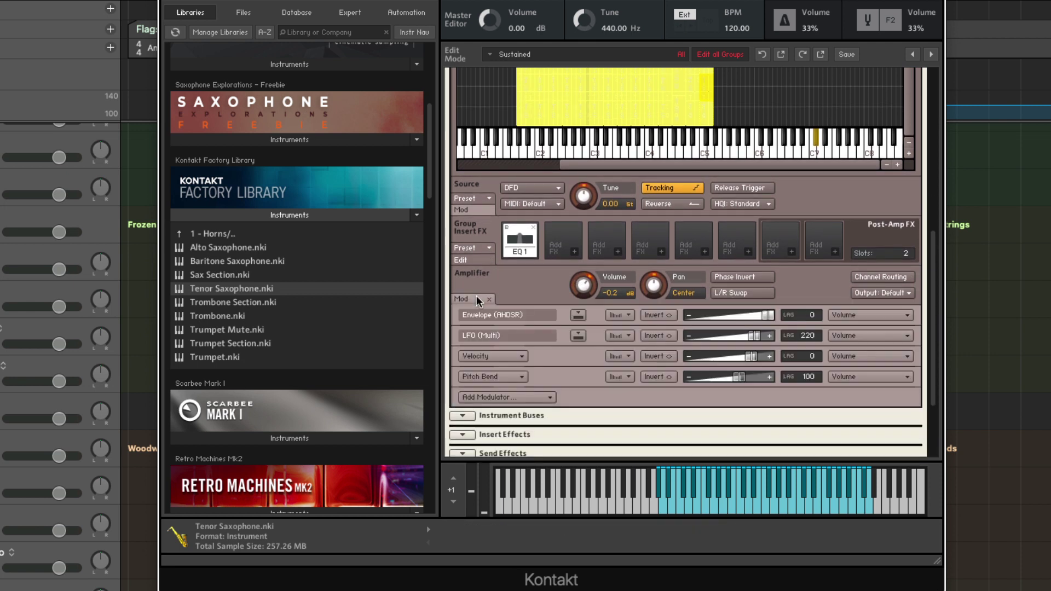
click(570, 359)
right_click(570, 355)
click(600, 364)
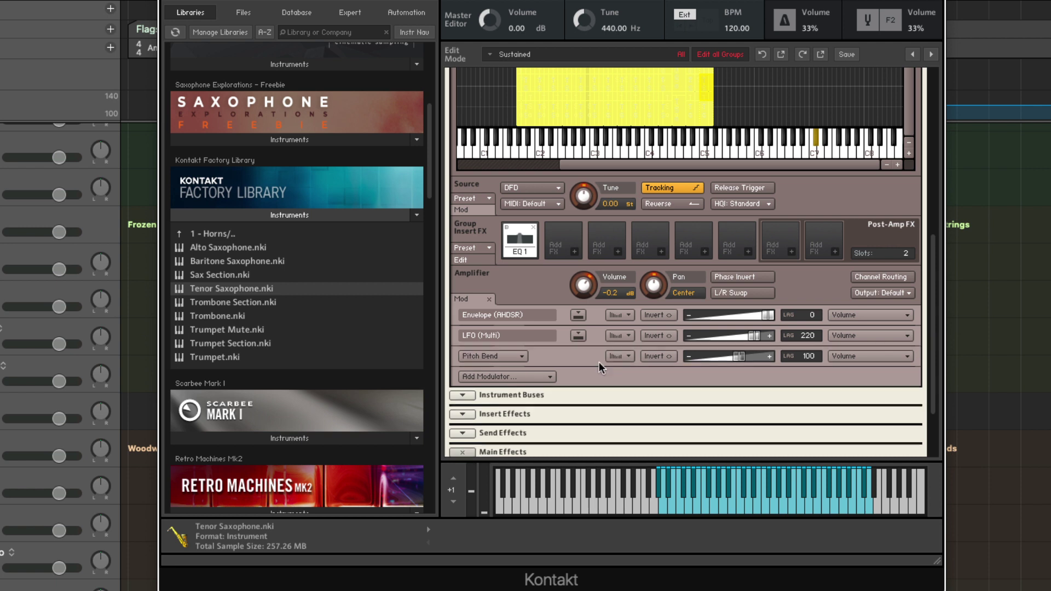
- Add a MIDI CC modulator on CC 1 to the Amplifier's volume and reduce its modulation intensity slightly from maximum
click(548, 377)
mouse_move(527, 388)
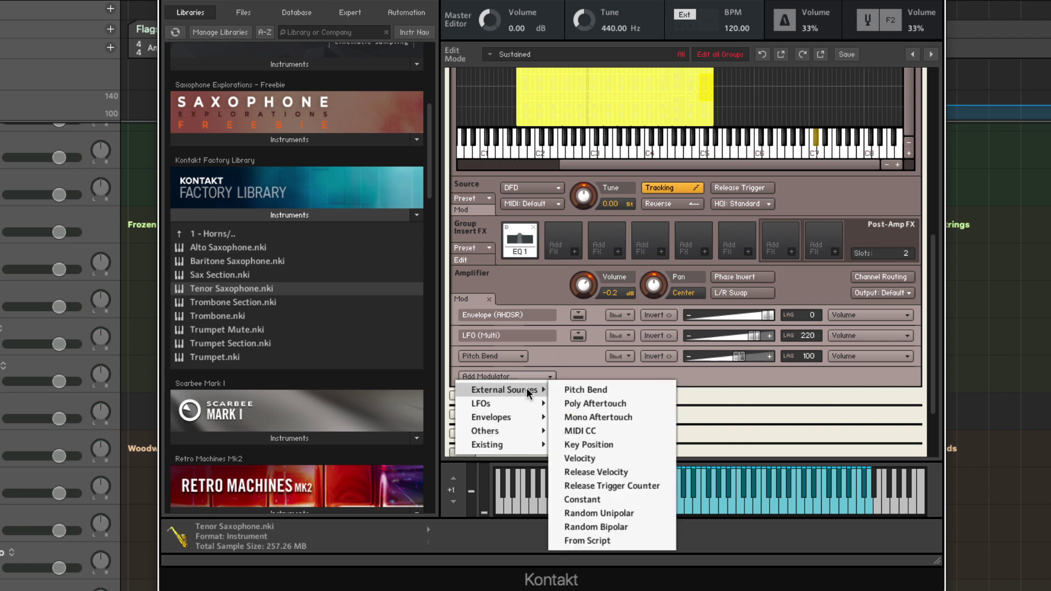
click(655, 430)
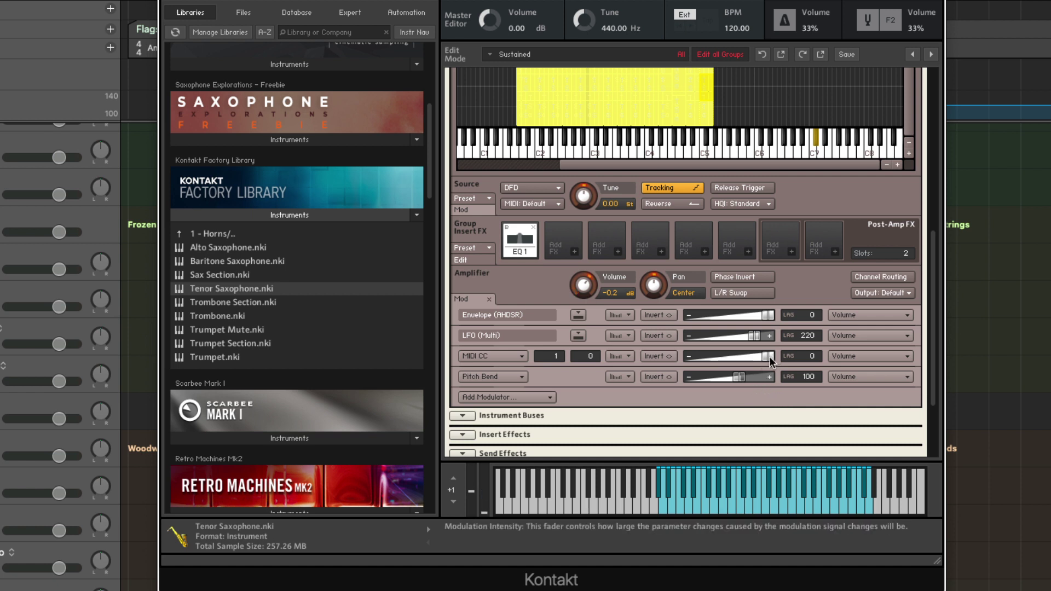
drag(770, 358, 765, 360)
- Add a Legacy LP1 lowpass filter to the first Instrument Main FX slot and activate MIDI CC learning for its cutoff
scroll(642, 369, down, 3)
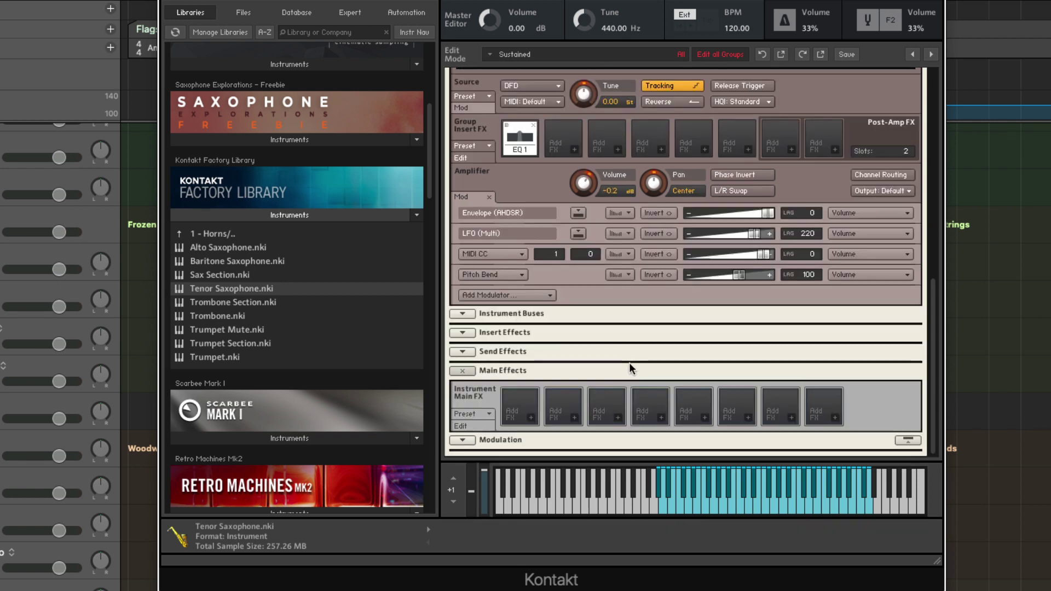
click(533, 418)
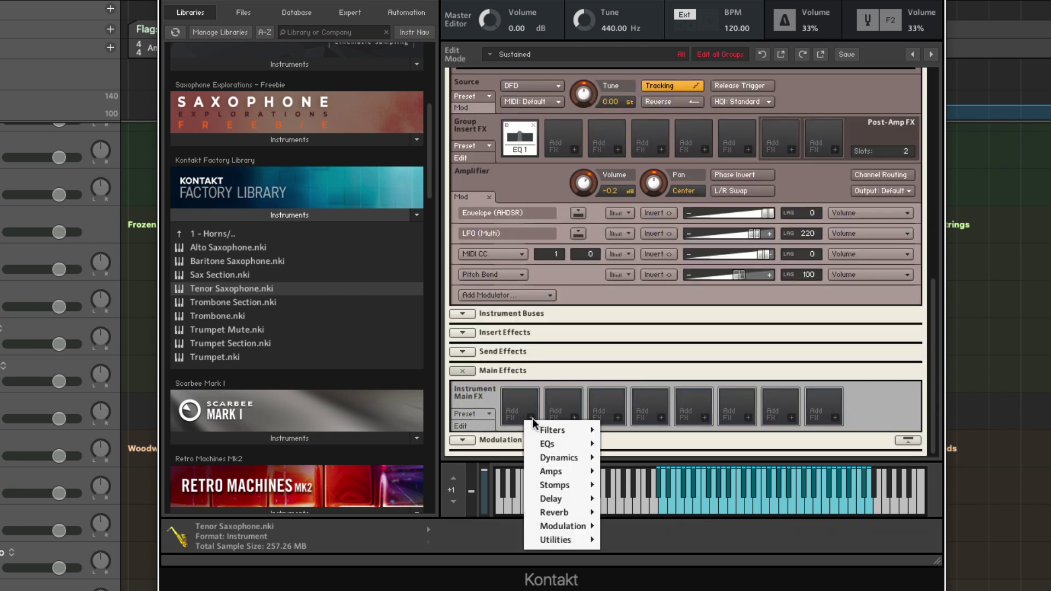
mouse_move(554, 428)
mouse_move(617, 432)
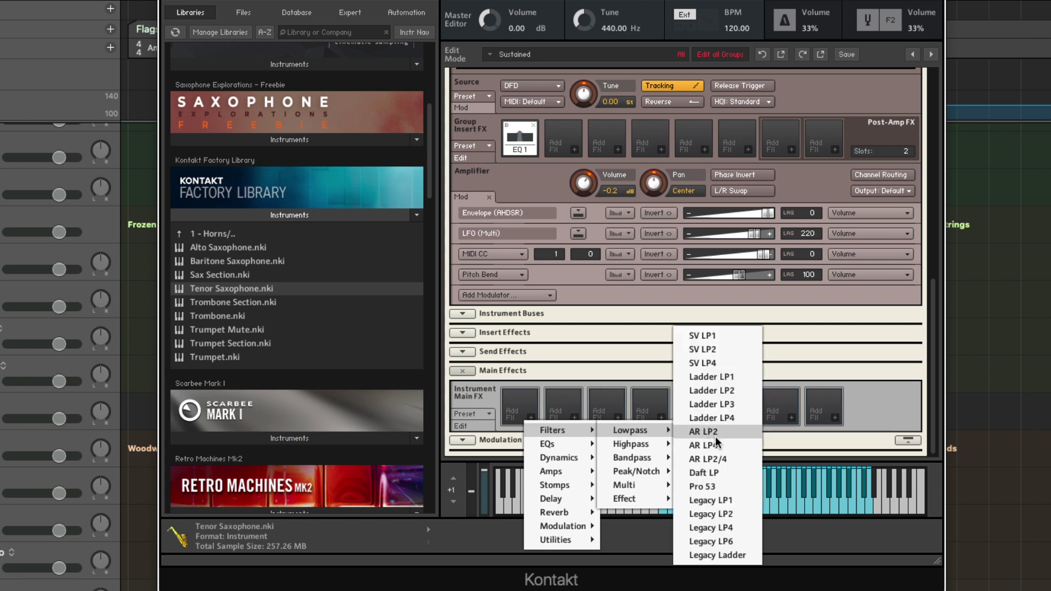
click(731, 500)
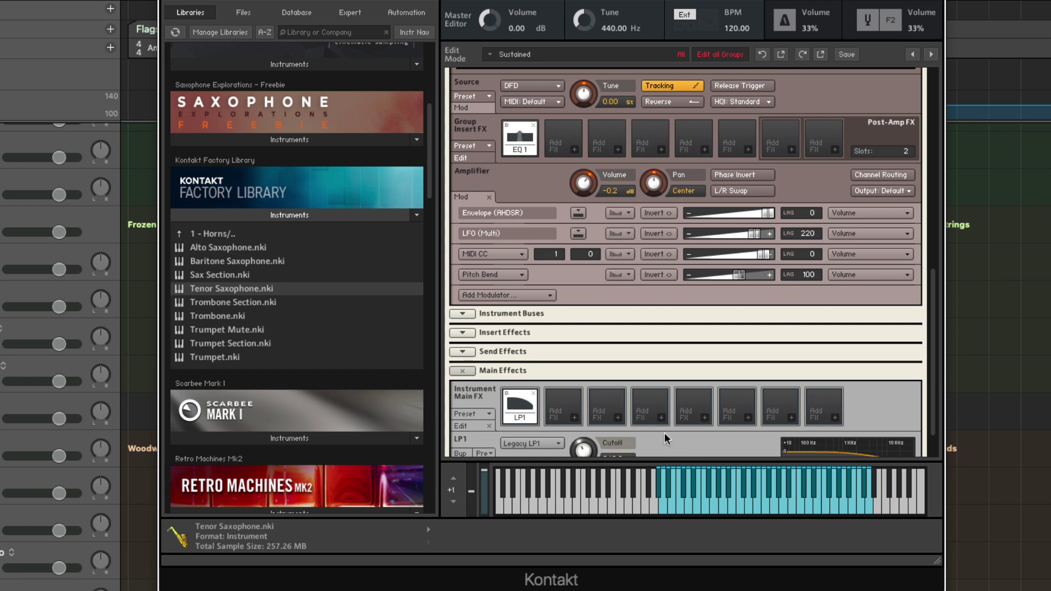
scroll(665, 433, down, 2)
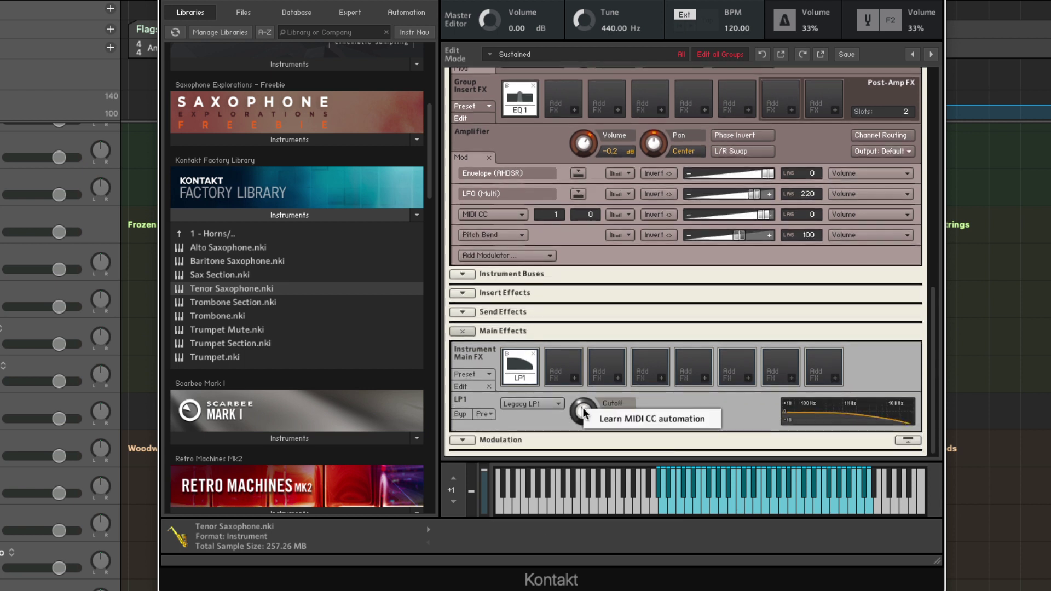
click(636, 416)
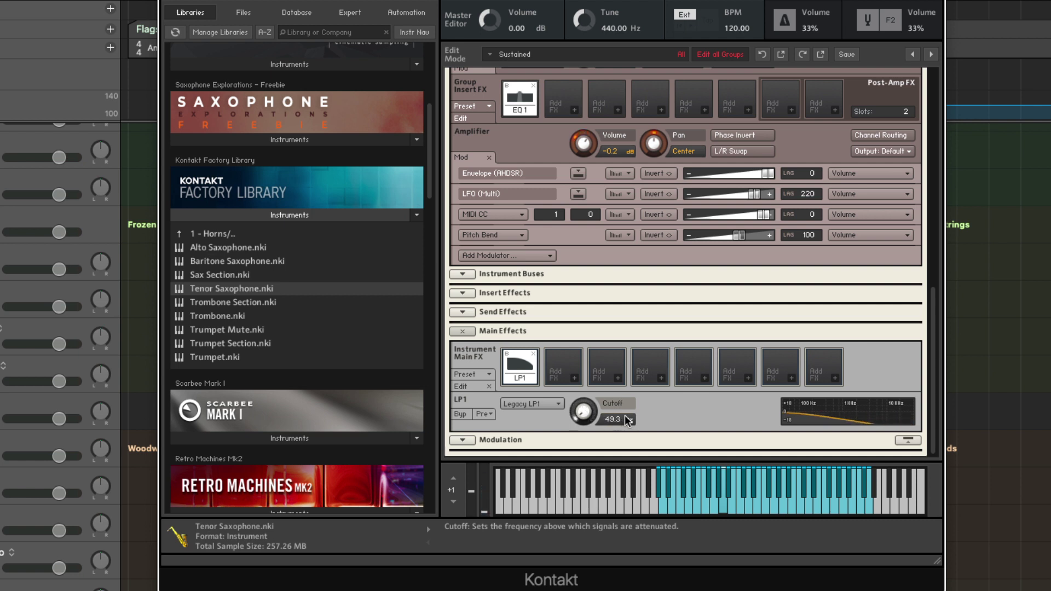
- Add an AR HP4 highpass filter to the second Instrument Main FX slot and set its cutoff to 44.8 Hz
click(574, 378)
mouse_move(594, 390)
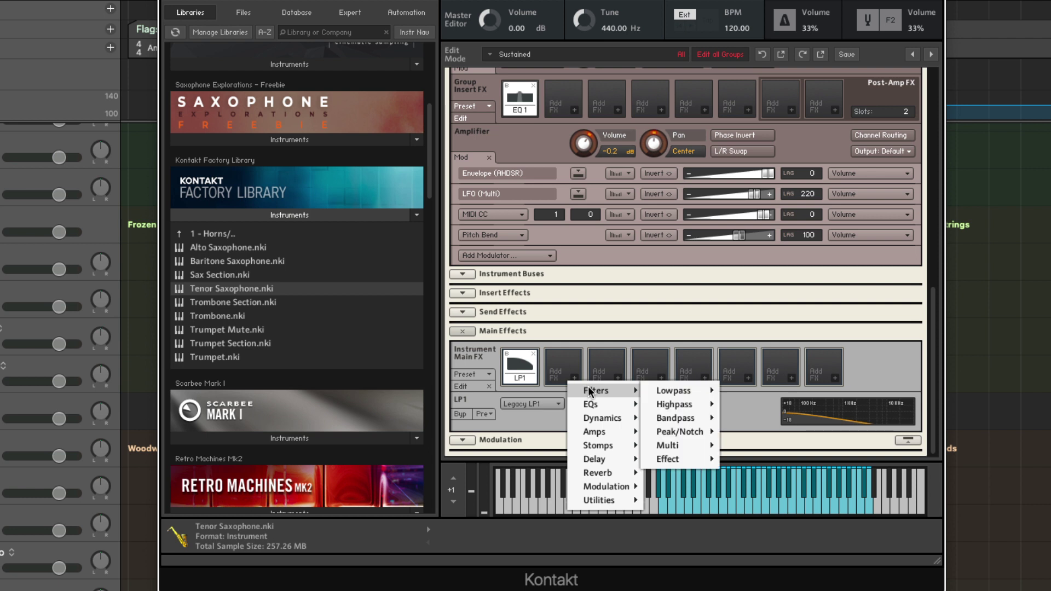
mouse_move(709, 408)
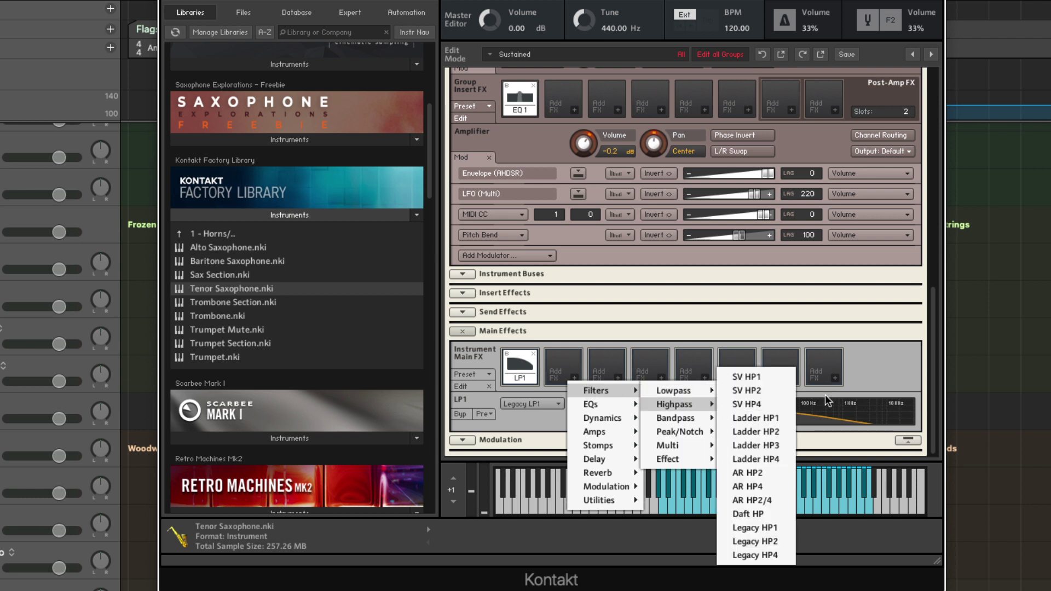
click(764, 483)
drag(595, 421, 582, 442)
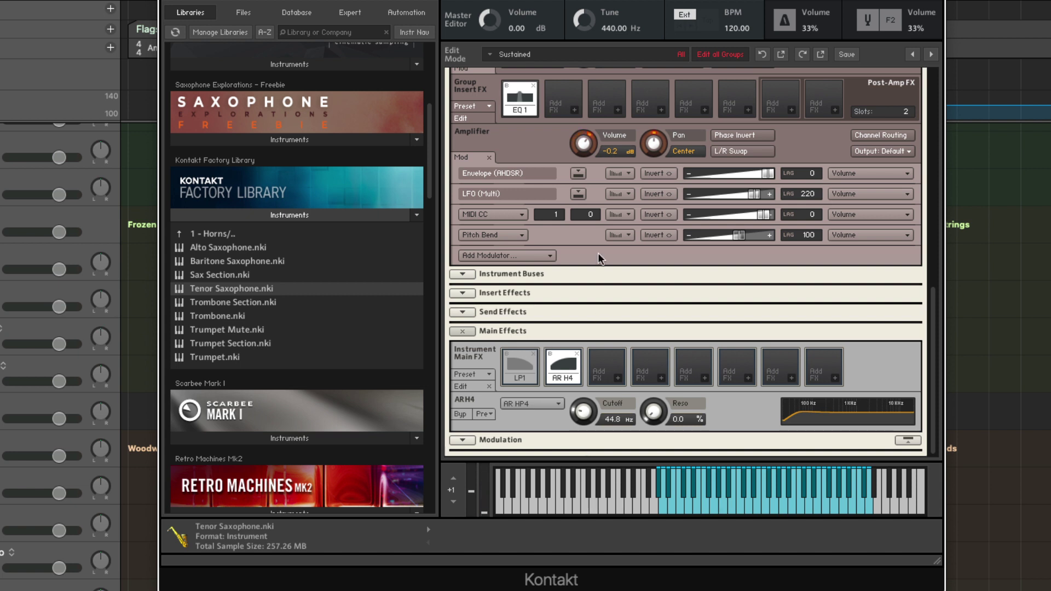
- Close the instrument's edit mode and change the Master FX reverb type to ROOM
scroll(597, 253, up, 15)
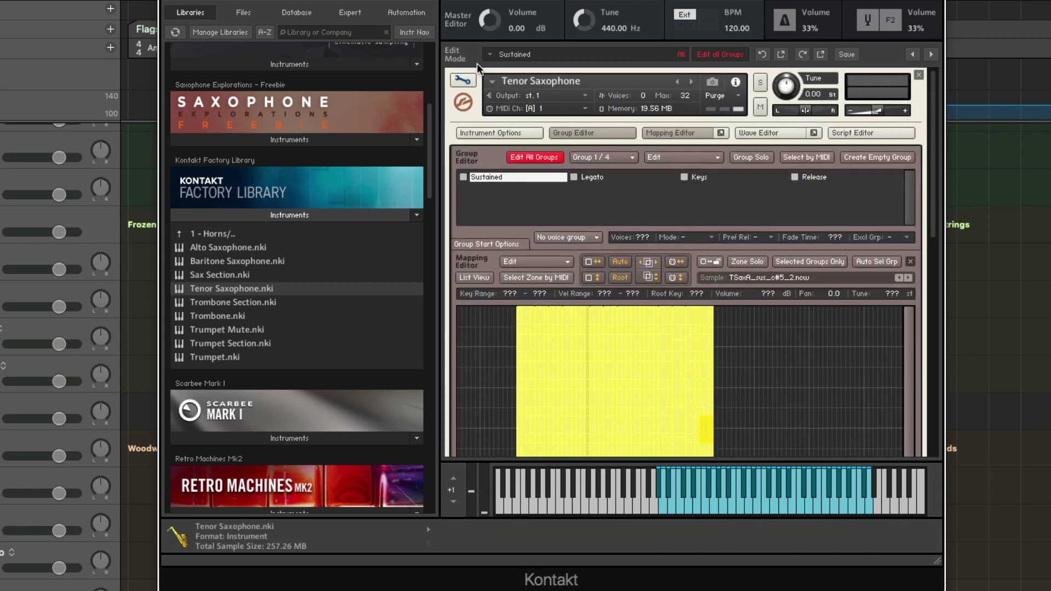
click(463, 80)
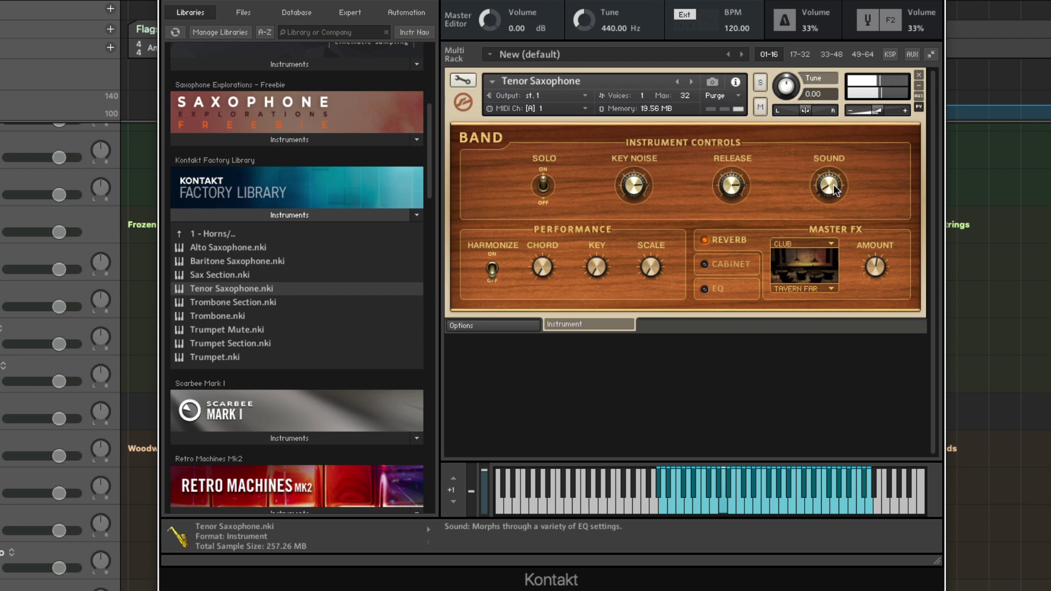
click(830, 247)
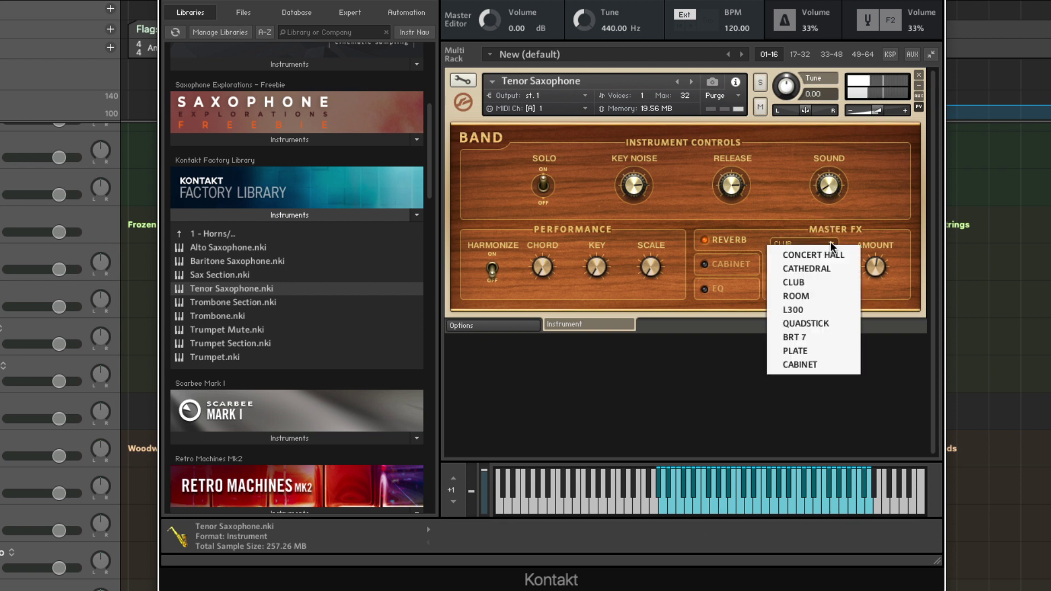
click(814, 298)
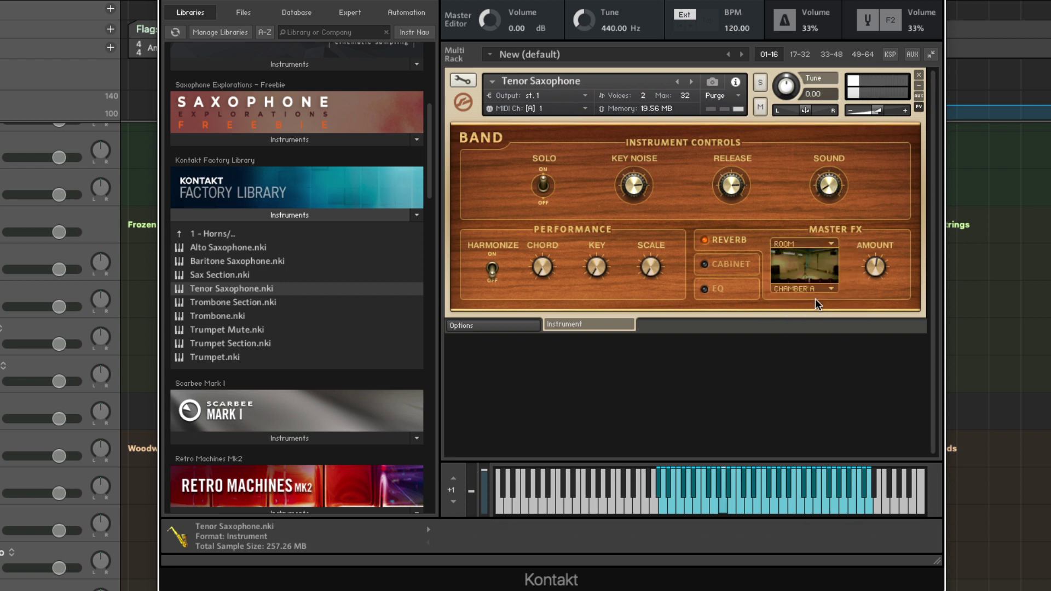